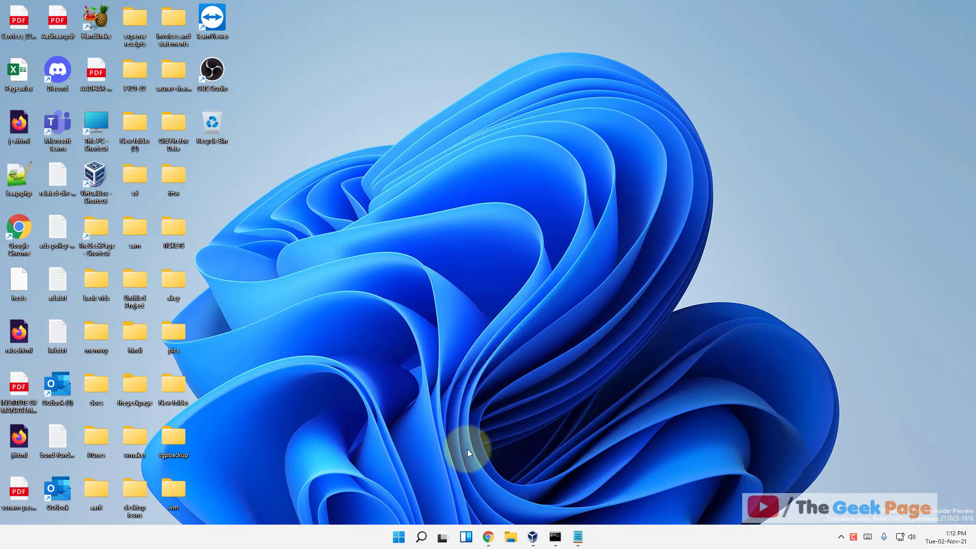
- Search for POWERCFG.CPL and open the Control Panel Power Options page
click(421, 537)
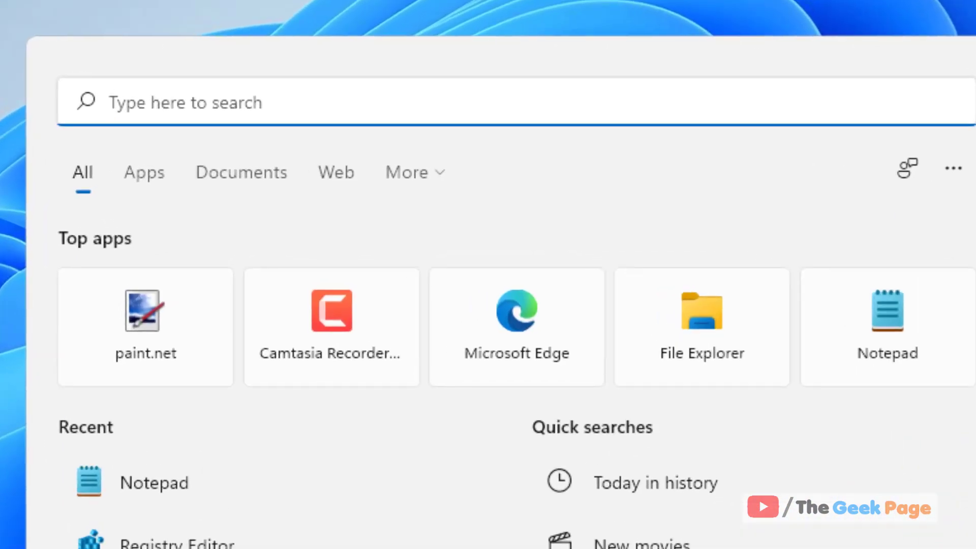
text(POWERC)
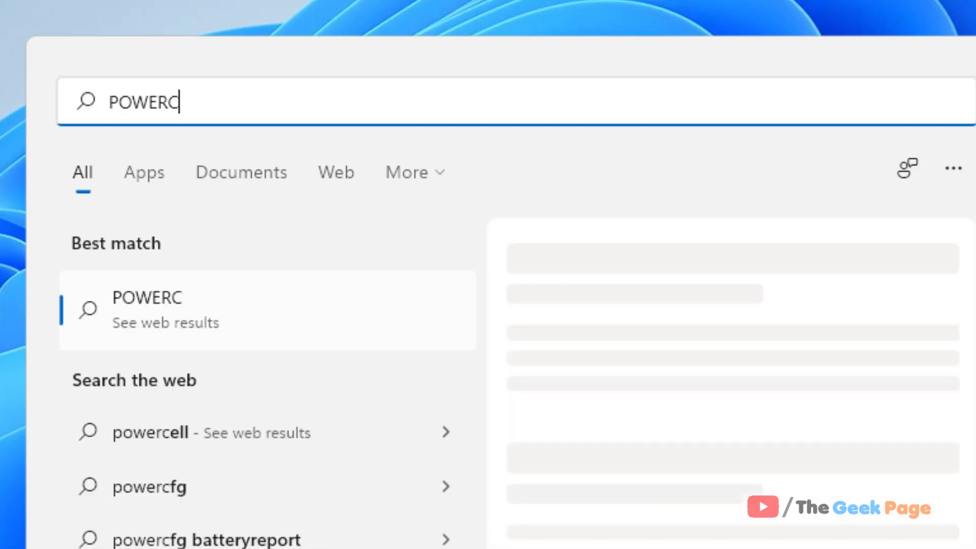
text(FG.CPL)
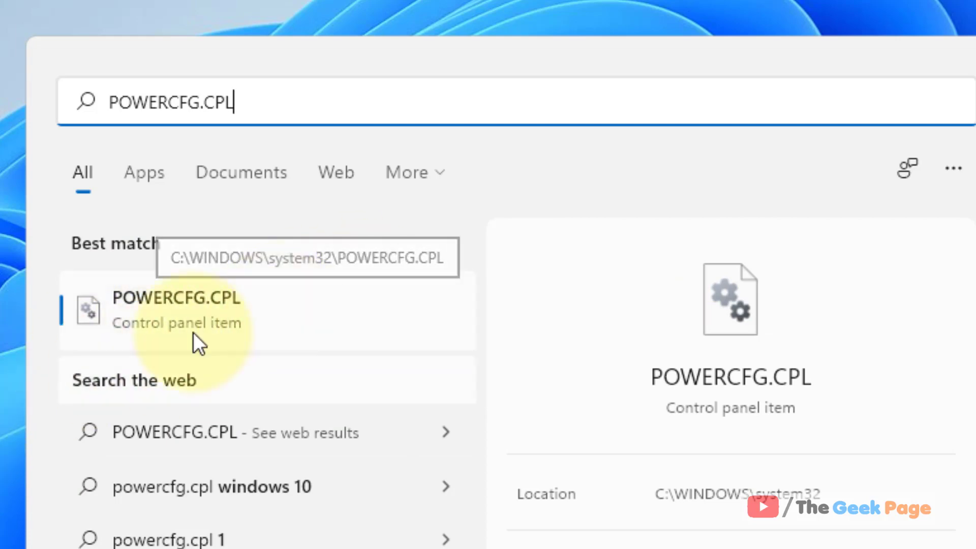
click(243, 315)
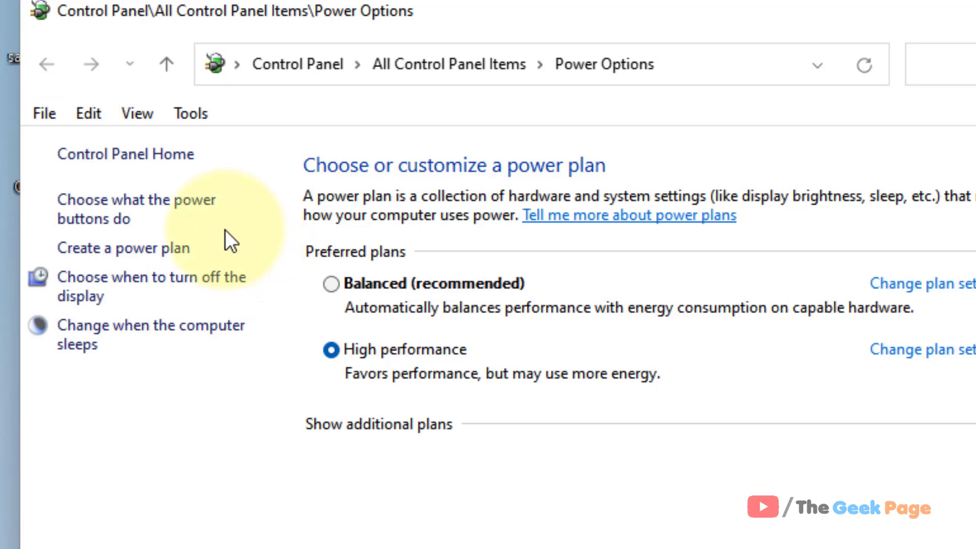
- In the power button settings, unlock the shutdown options, turn off fast startup and save
click(205, 212)
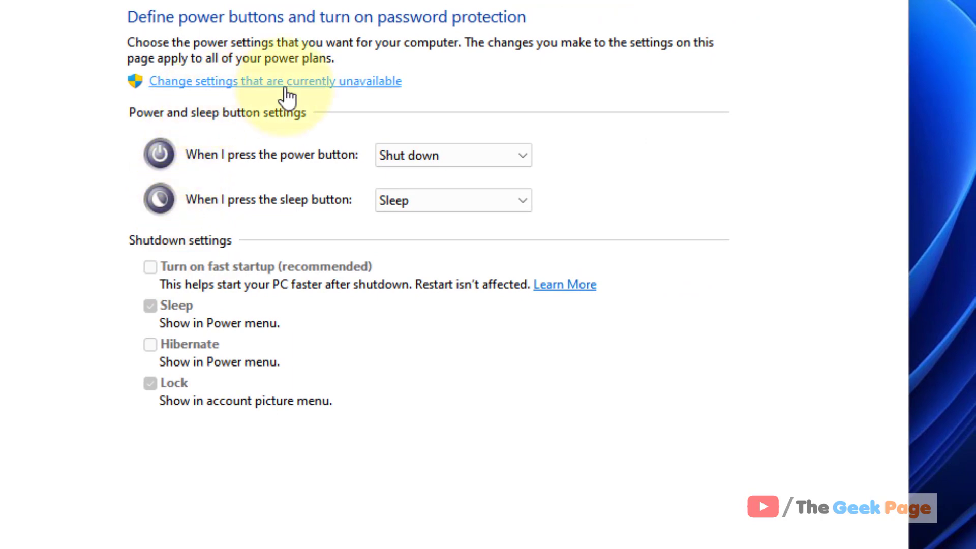
click(305, 83)
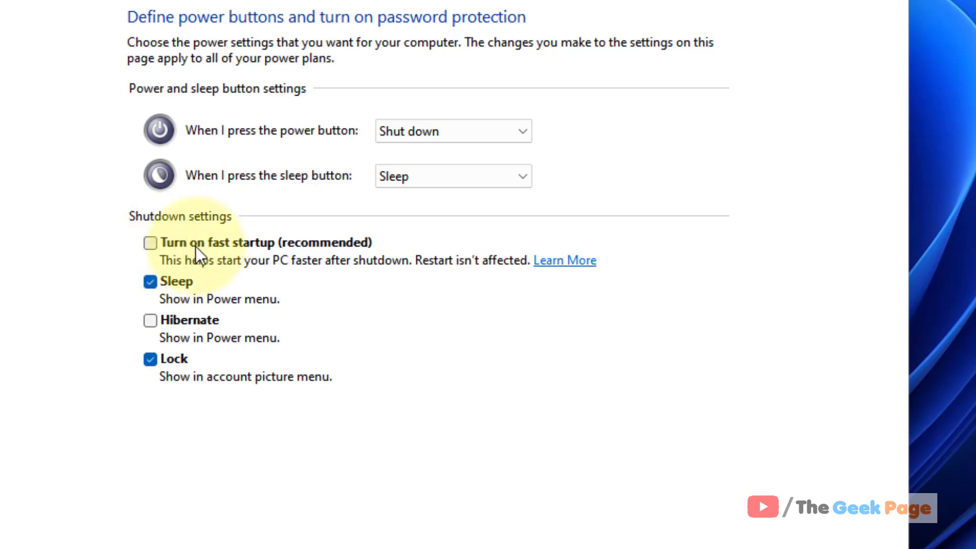
click(584, 499)
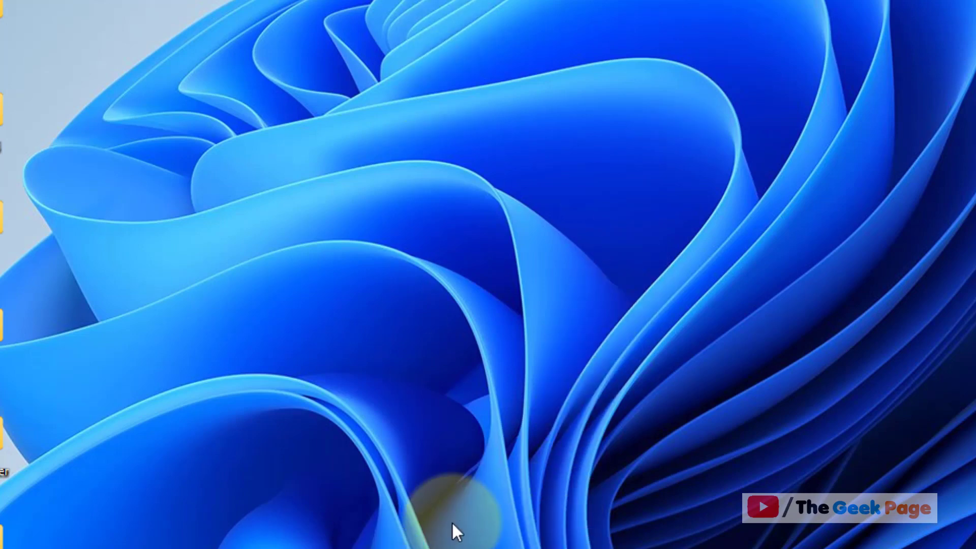
- Search for 'REGISTRY EDITOR', correcting a typo, and launch Registry Editor
key(super+s)
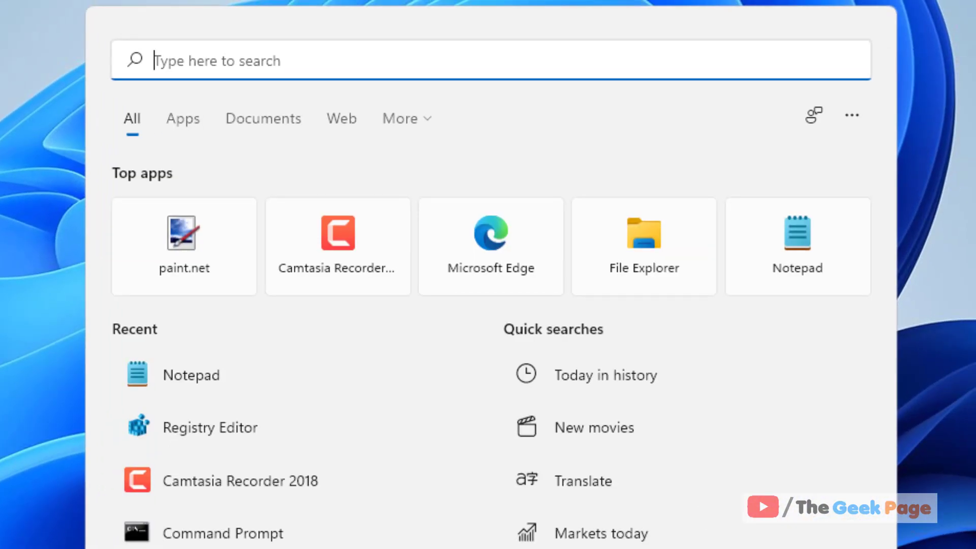
text(REG)
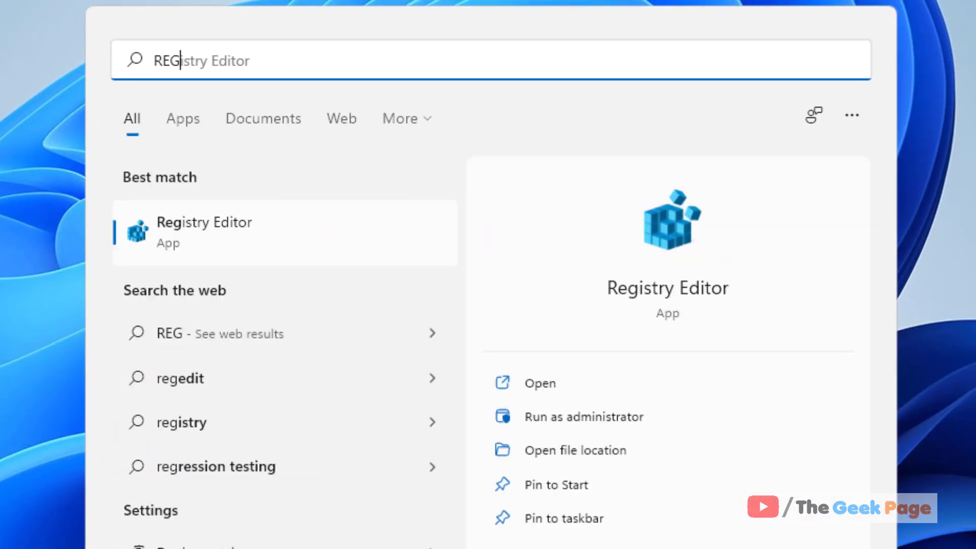
text(ISTRY EDIO)
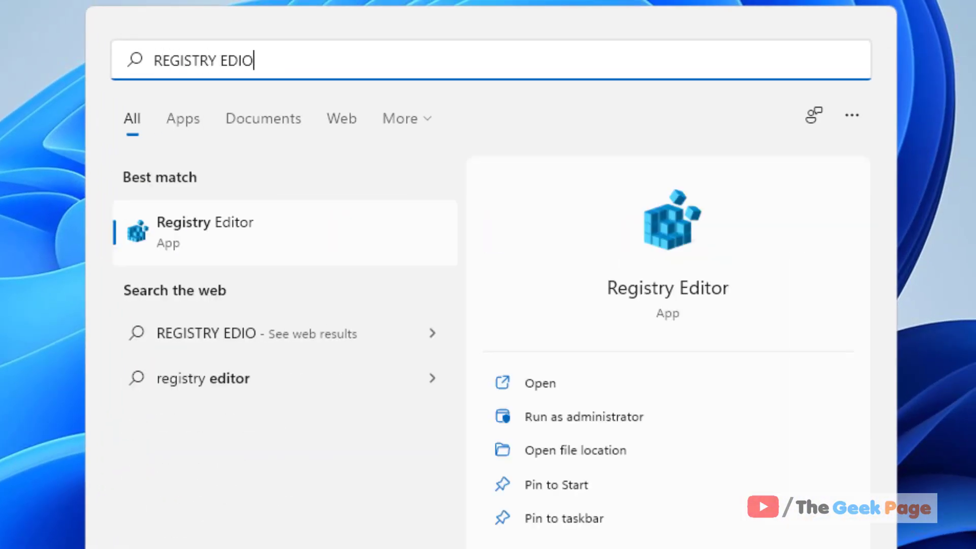
key(BackSpace)
text(TOR)
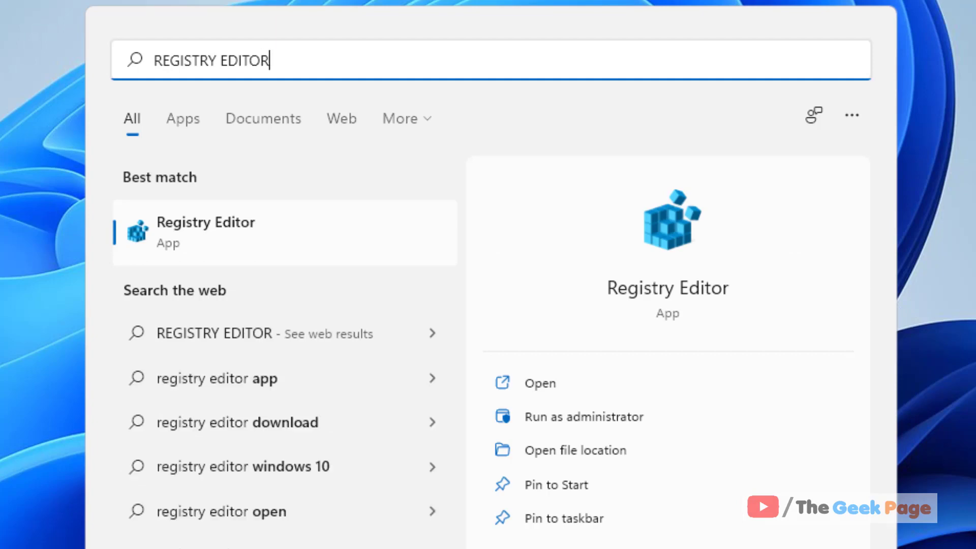
click(179, 256)
- Allow Registry Editor to run and copy the AppXSvc key path from Notepad
click(392, 423)
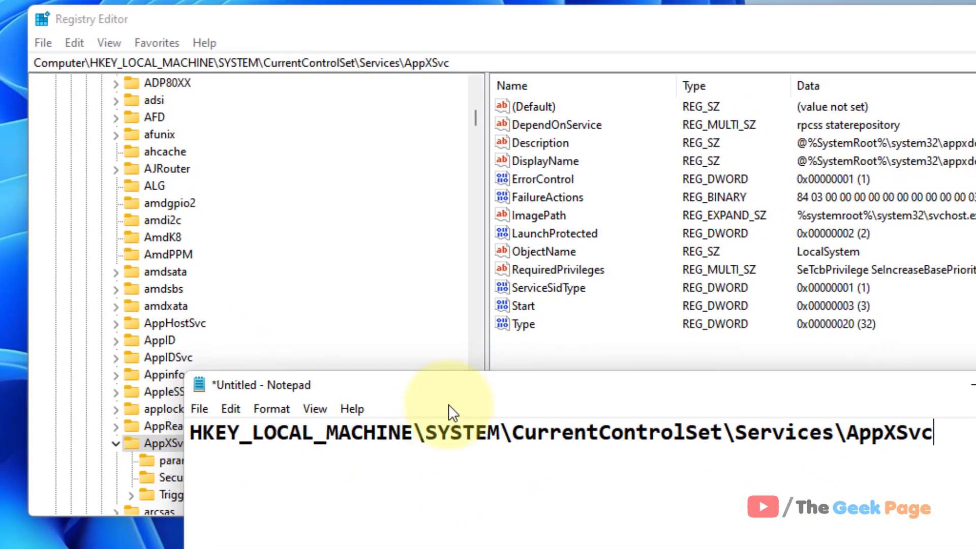
drag(448, 404, 386, 205)
double_click(268, 213)
double_click(372, 216)
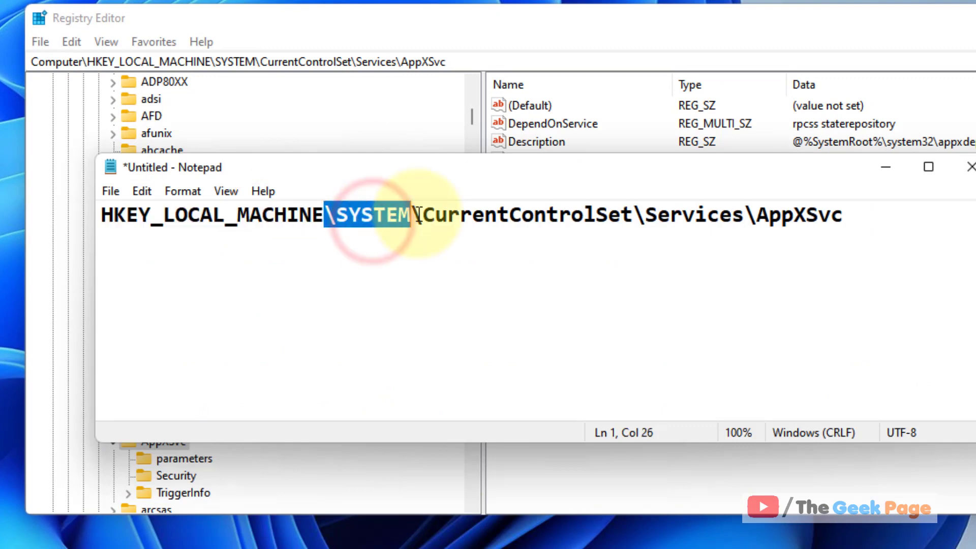
double_click(507, 220)
double_click(689, 218)
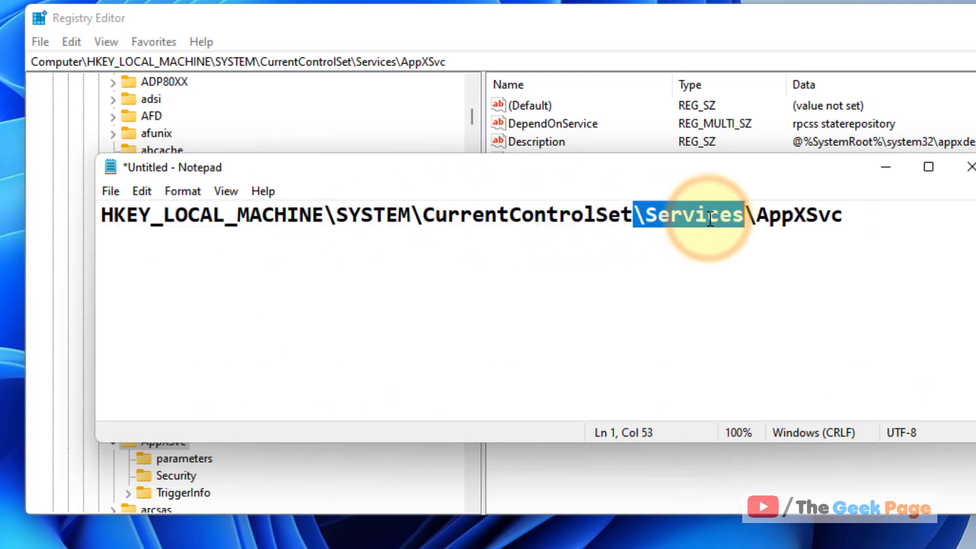
double_click(811, 217)
click(875, 217)
drag(875, 217, 48, 209)
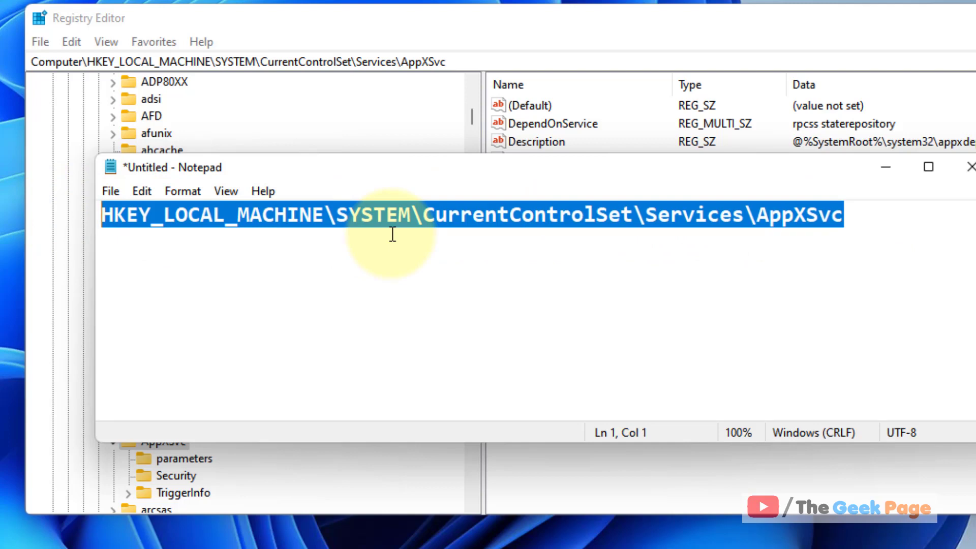
right_click(414, 214)
click(449, 268)
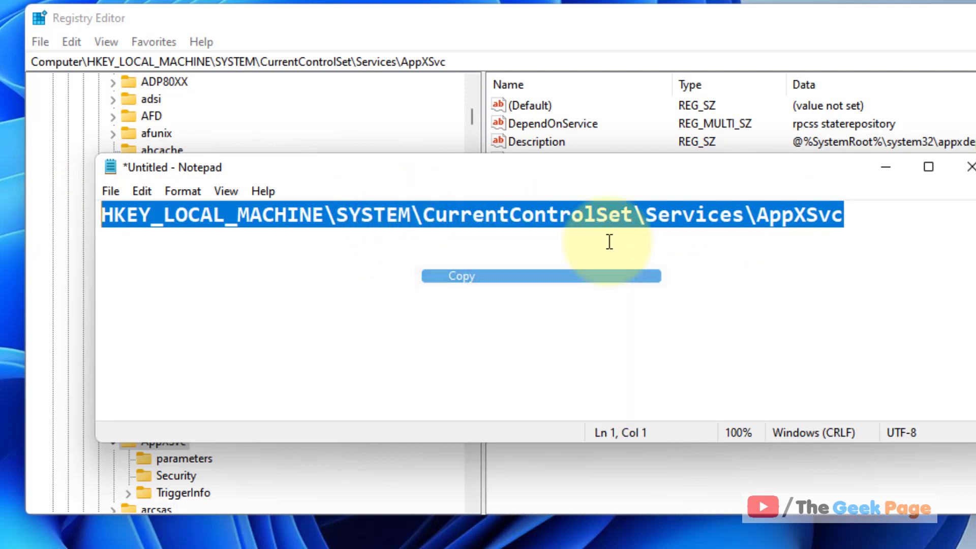
- Paste the HKEY_LOCAL_MACHINE\SYSTEM\CurrentControlSet\Services\AppXSvc path into Registry Editor's address bar
click(885, 166)
click(453, 61)
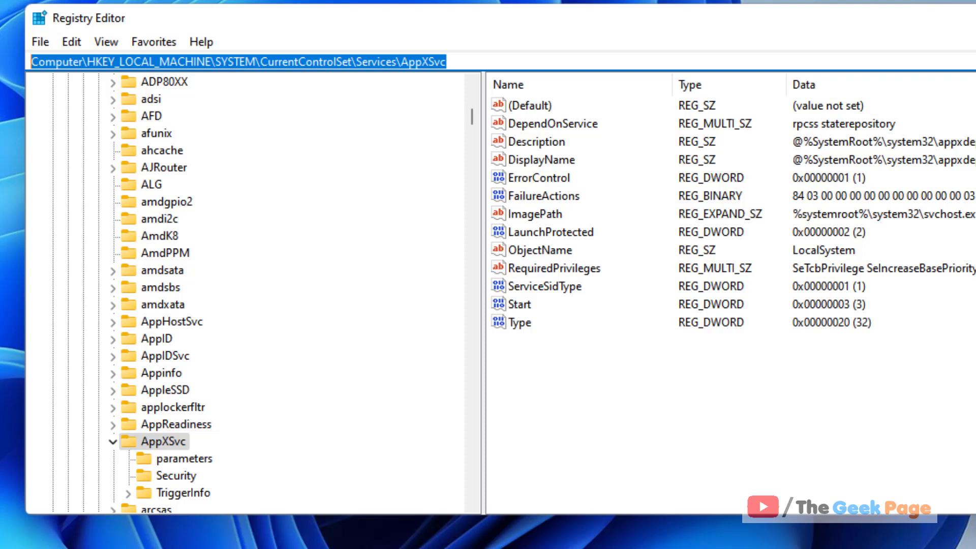
right_click(127, 61)
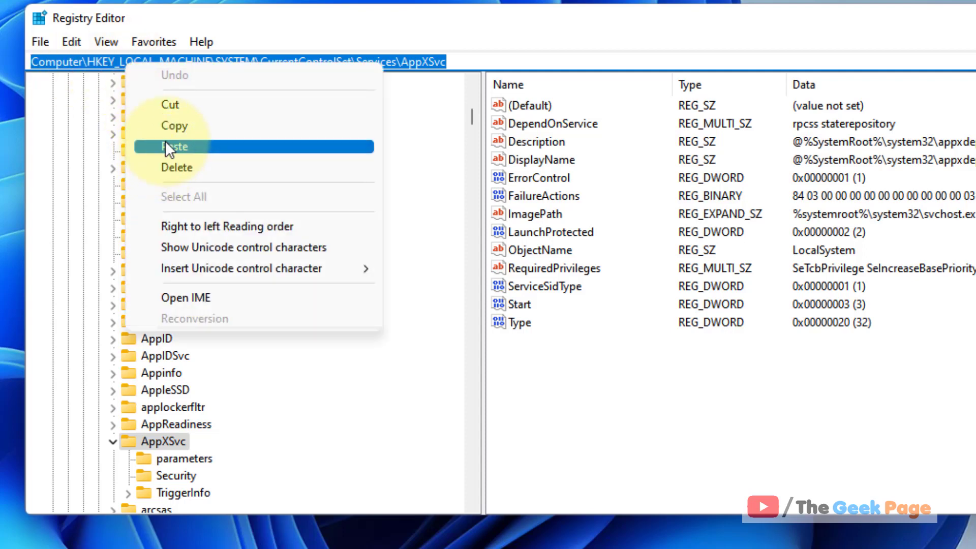
click(165, 146)
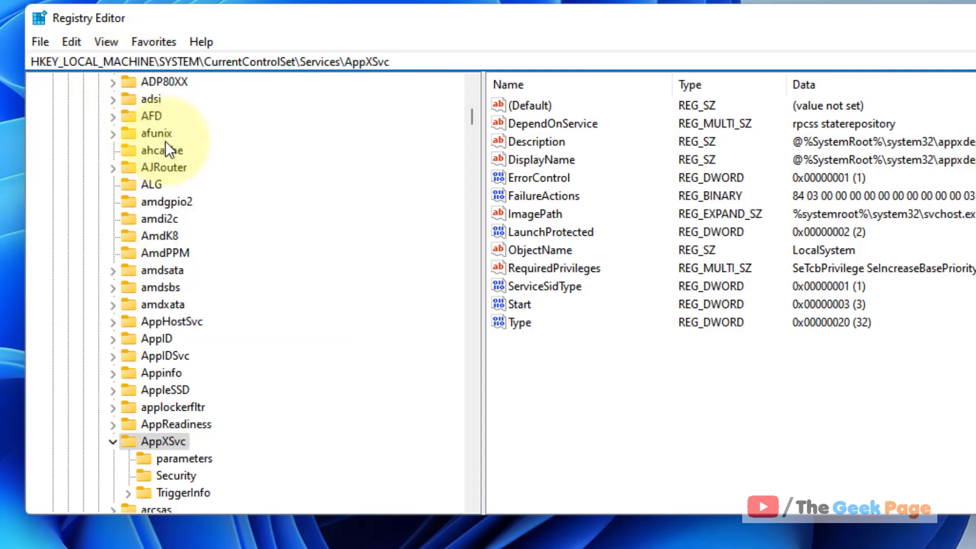
- Go to the AppXSvc key and change its Start DWORD value data from 3 to 4
key(Return)
scroll(265, 262, down, 3)
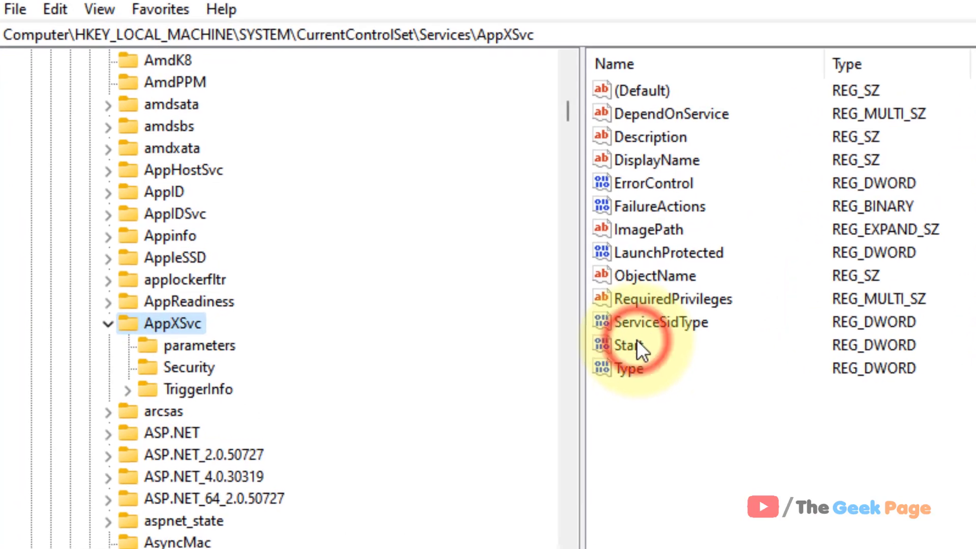
click(528, 304)
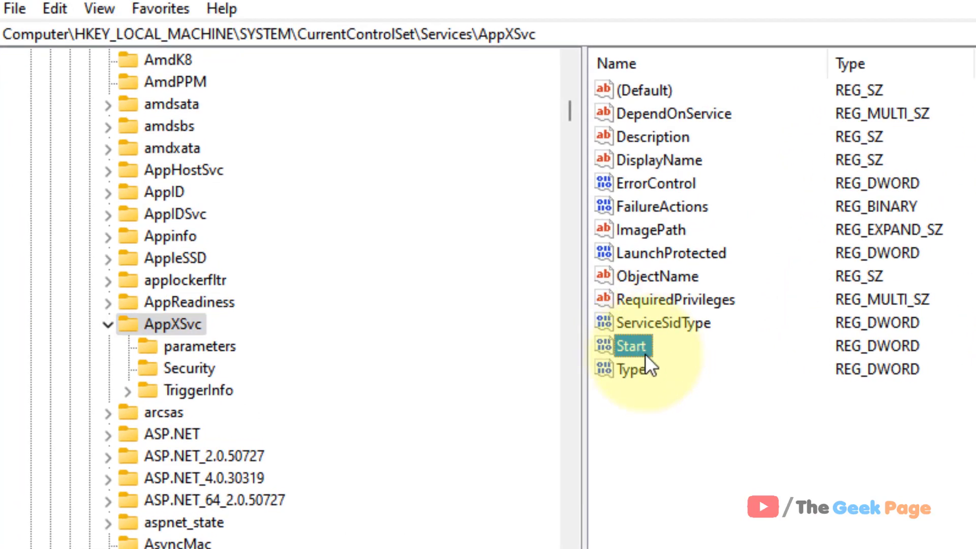
double_click(645, 354)
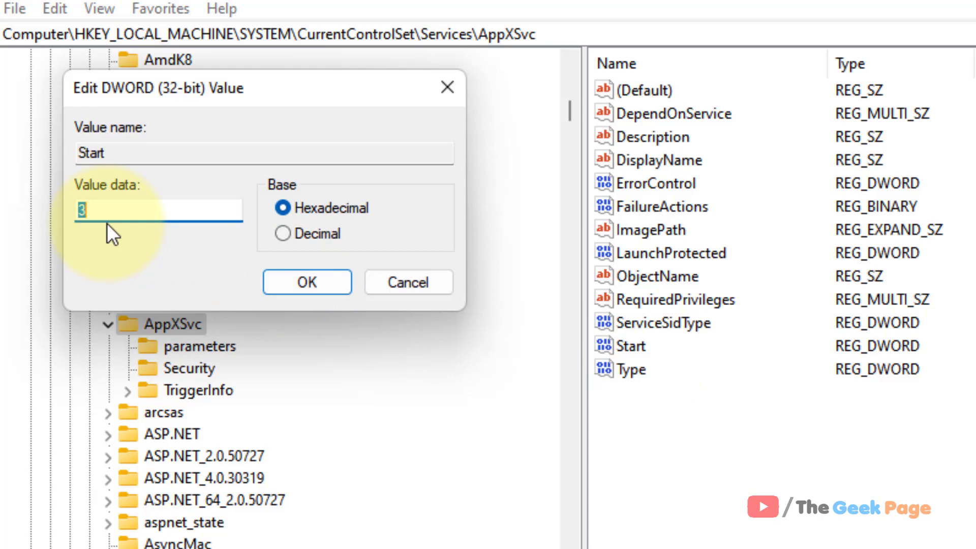
double_click(133, 213)
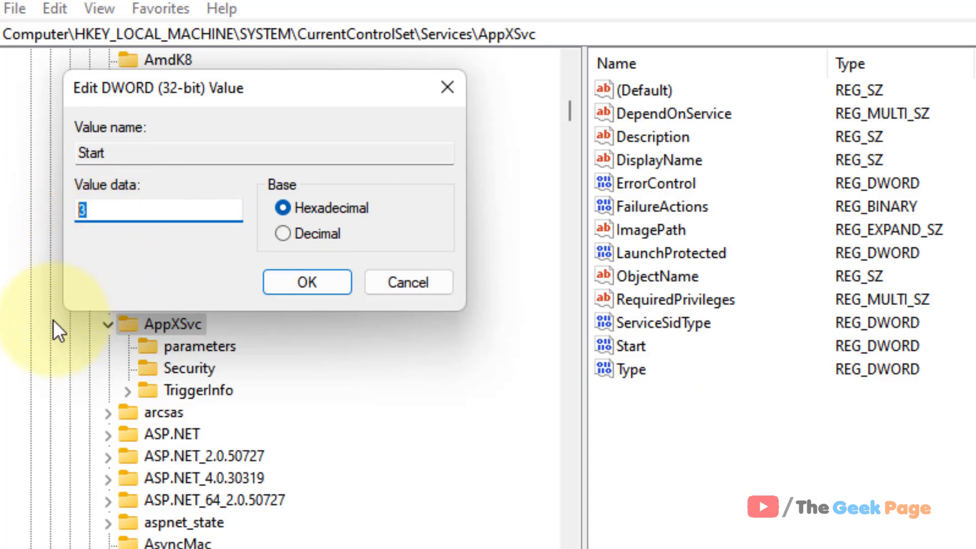
text(4)
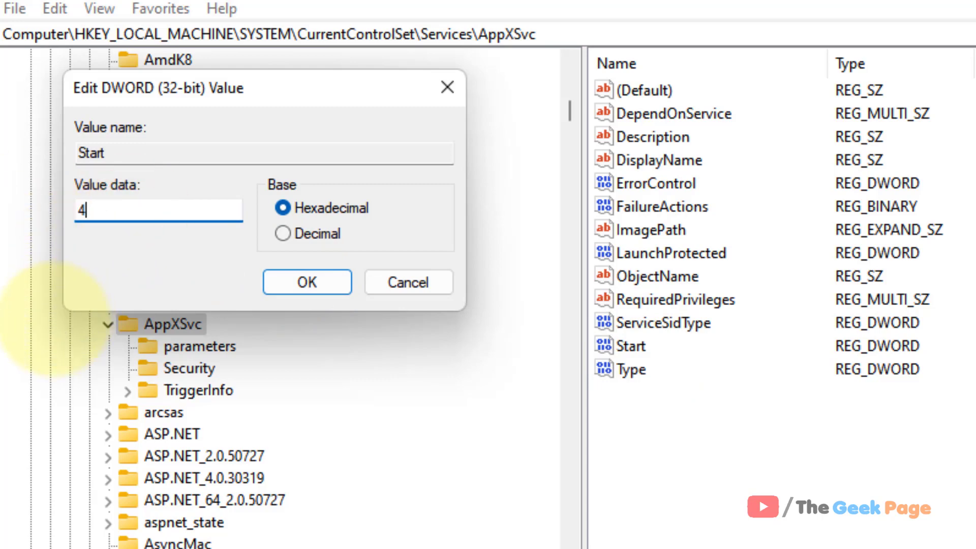
double_click(131, 212)
click(124, 216)
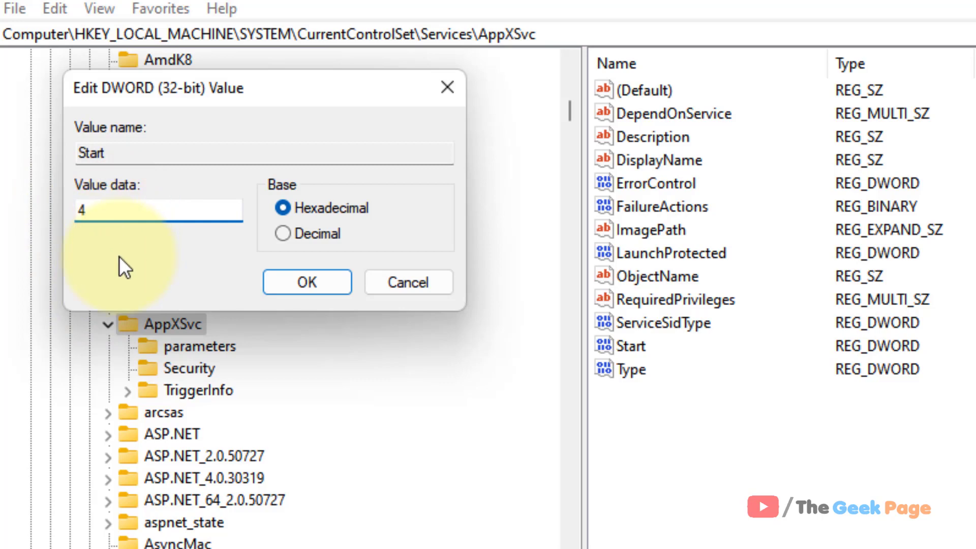
click(285, 285)
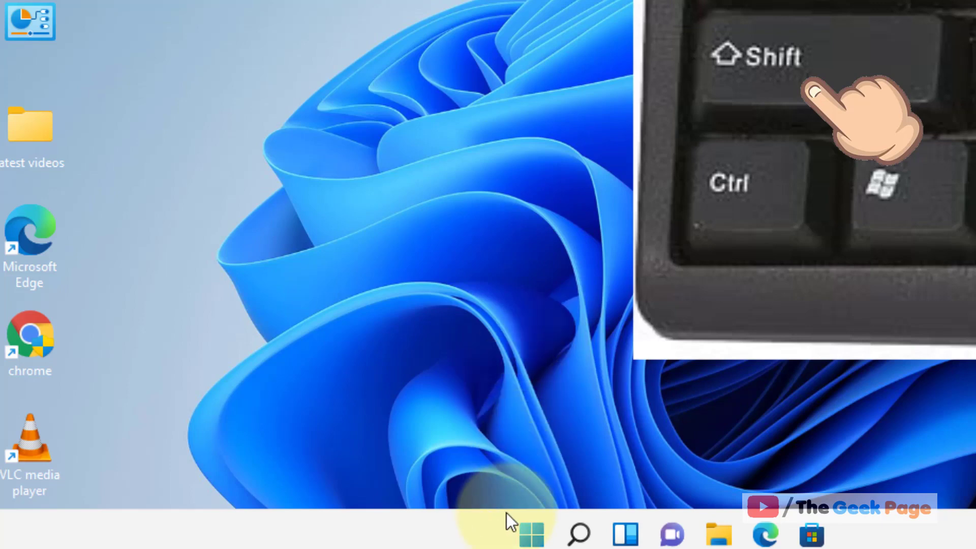
- Shift+Restart from the Start menu's power options to boot into advanced startup
click(526, 534)
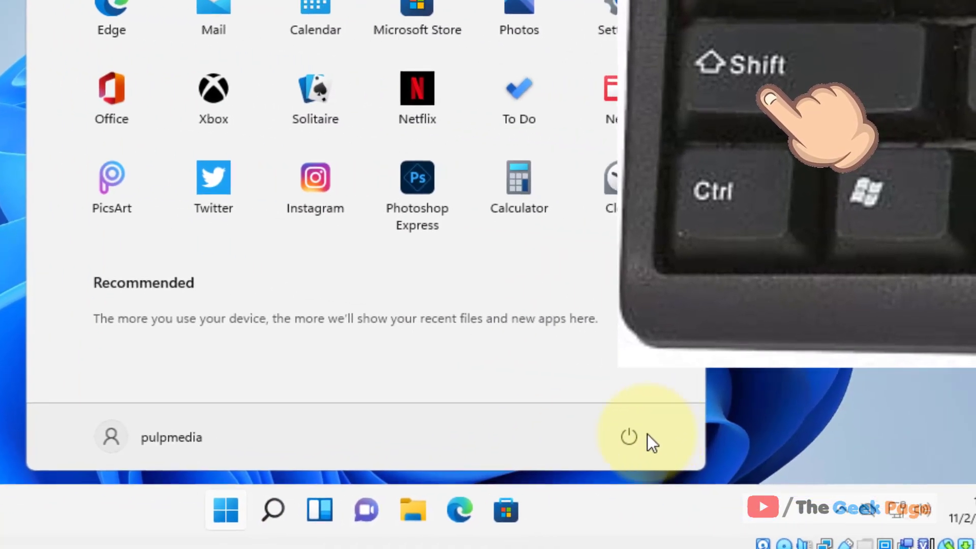
click(934, 460)
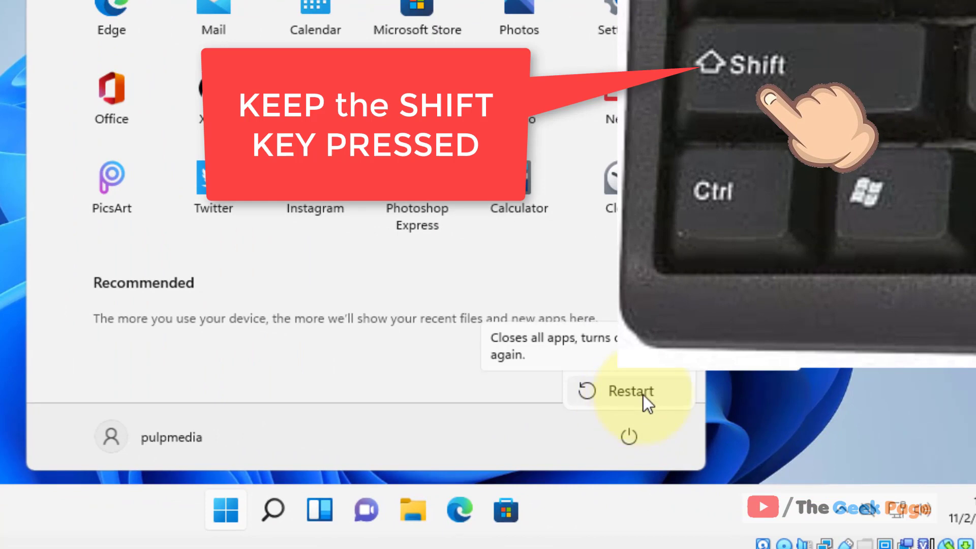
shift+click(642, 394)
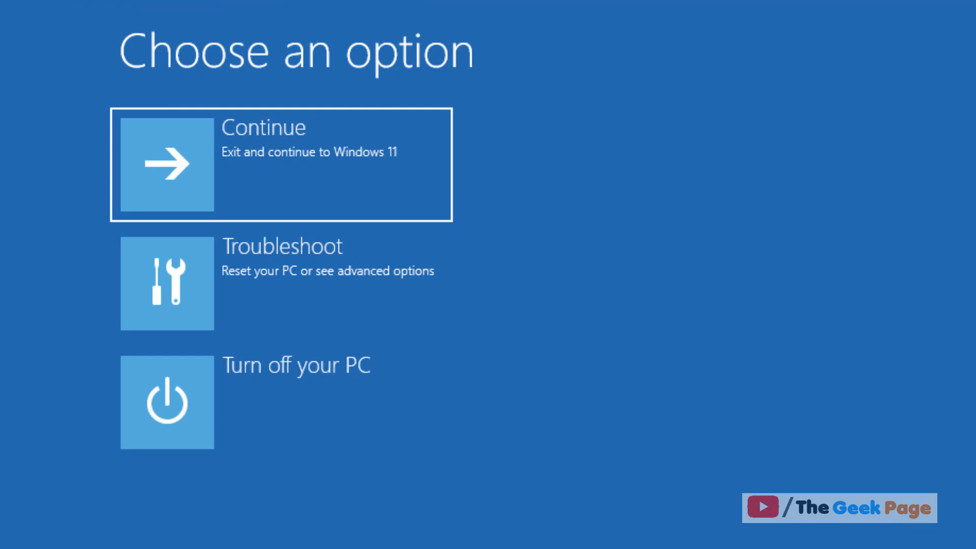
- Check Troubleshoot > Advanced options for Startup Repair, then go back and open Reset this PC
click(355, 267)
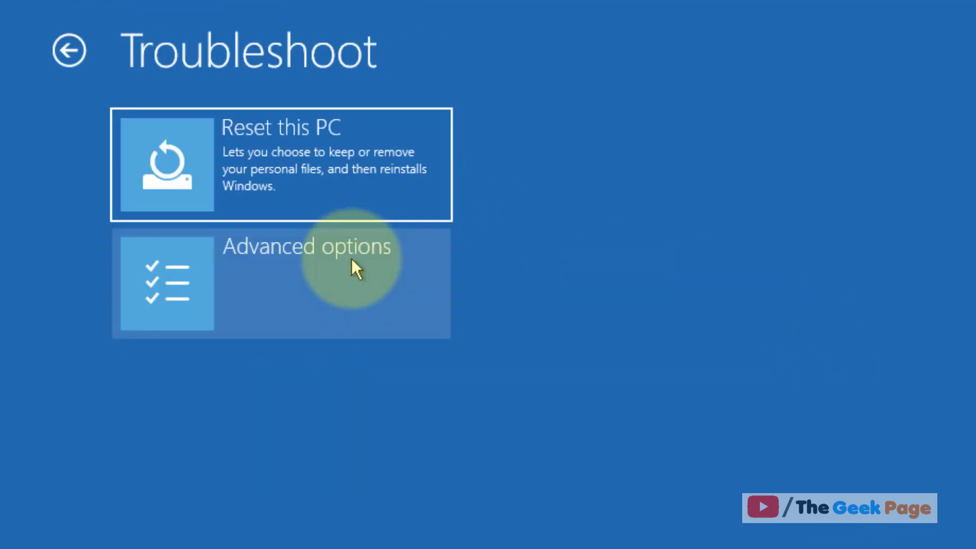
click(318, 284)
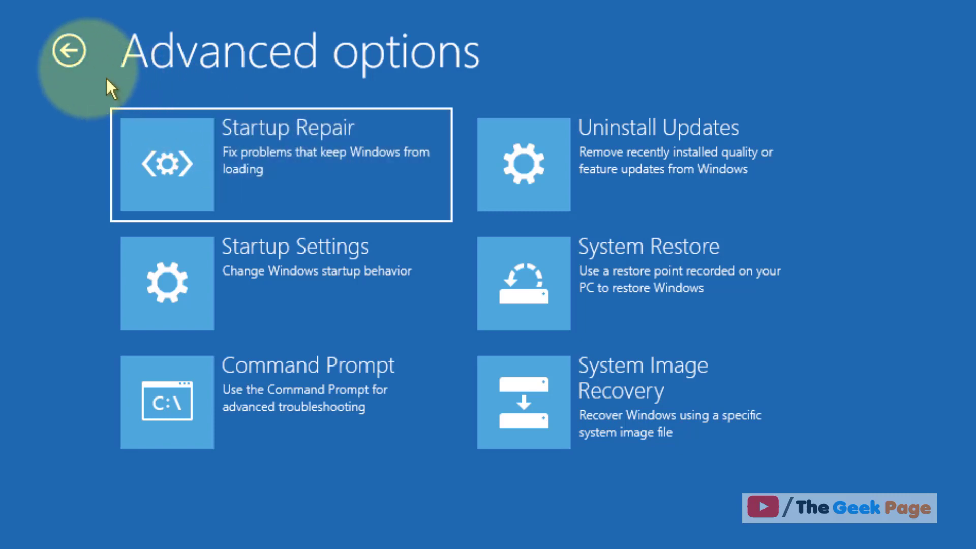
click(69, 50)
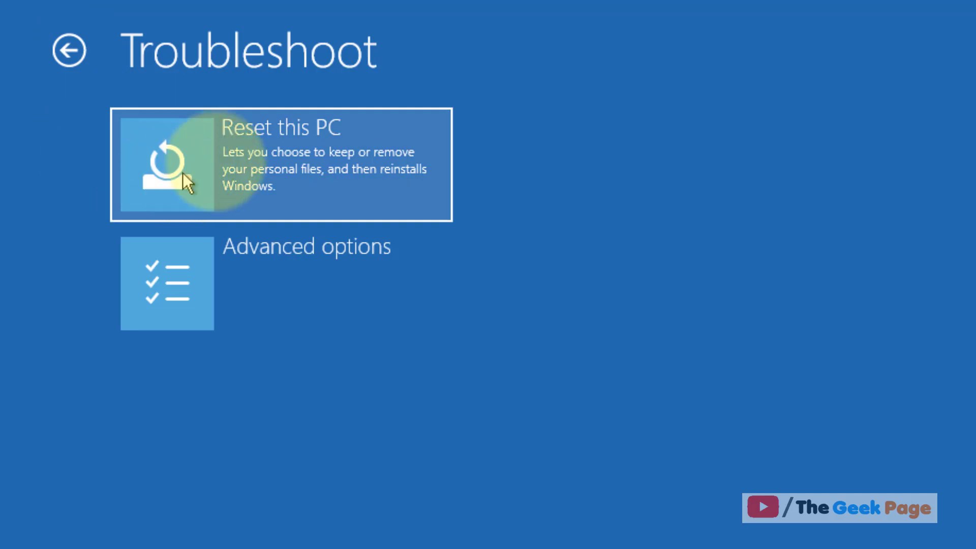
click(252, 155)
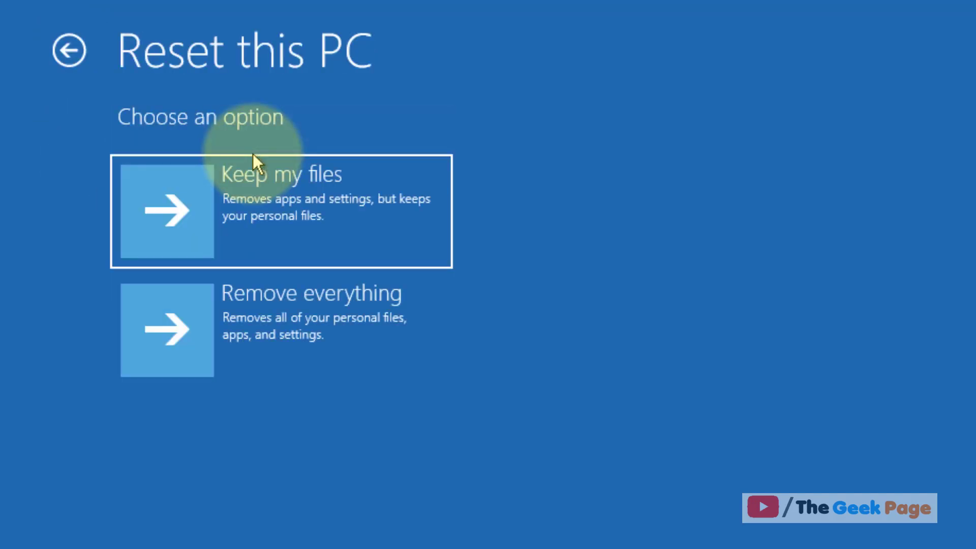